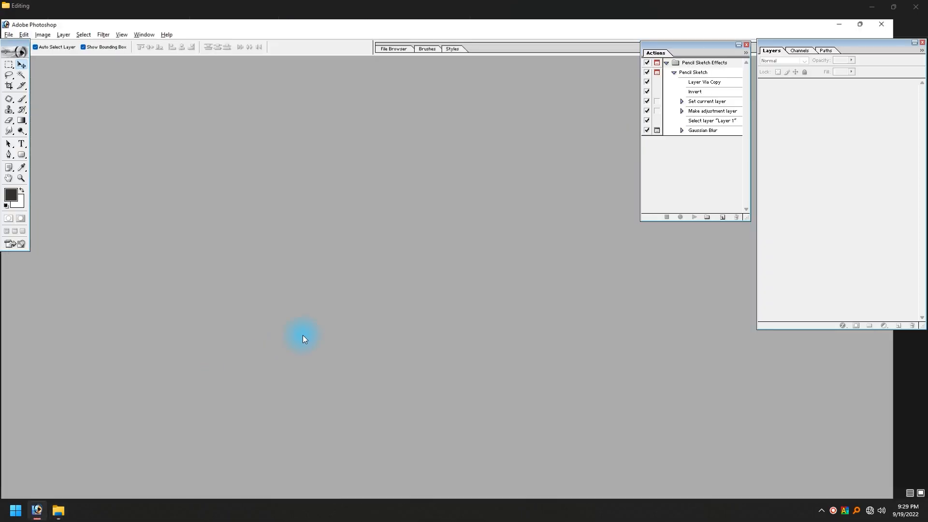
Step: Close the Actions panel and maximize the document window of the photo of the two children
click(746, 45)
click(474, 48)
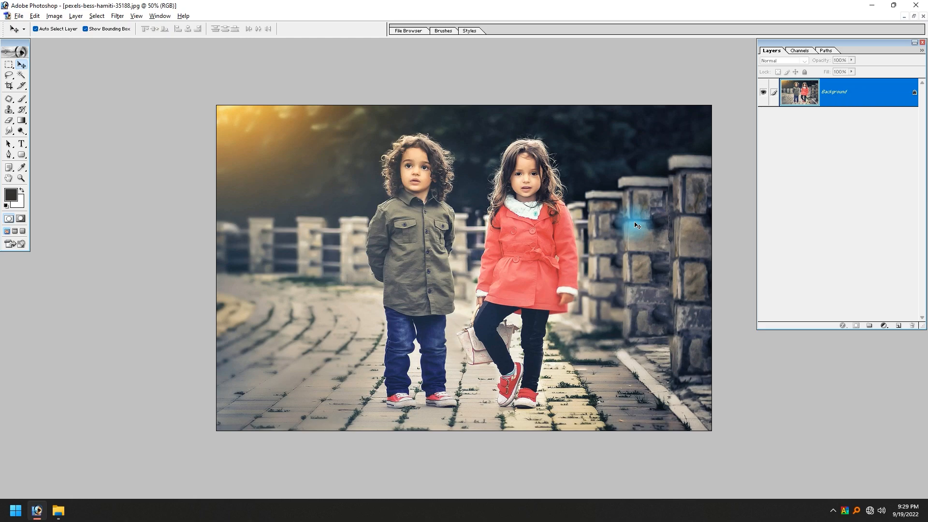
Step: Duplicate the Background layer, keeping the default name Background copy
right_click(870, 100)
click(864, 132)
key(Return)
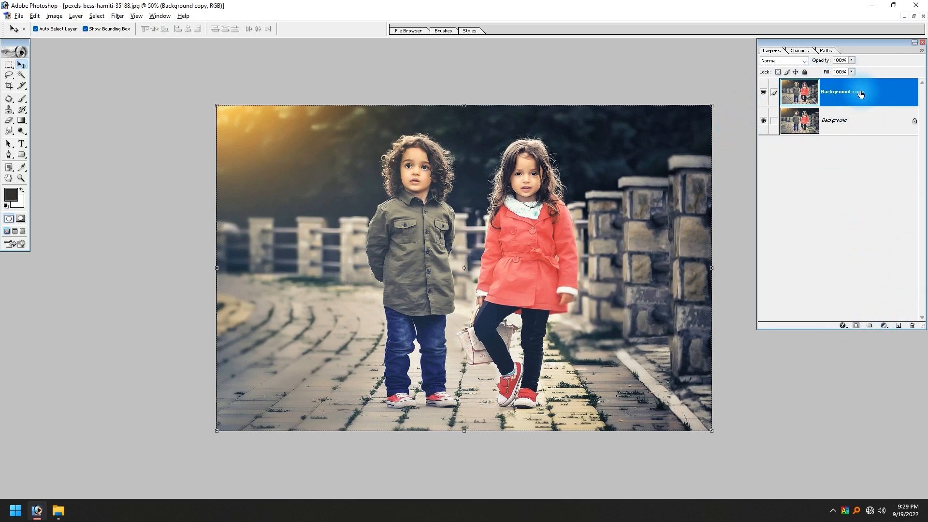
Step: Invert the colours of the Background copy layer and set its blend mode to Color Dodge
key(ctrl+i)
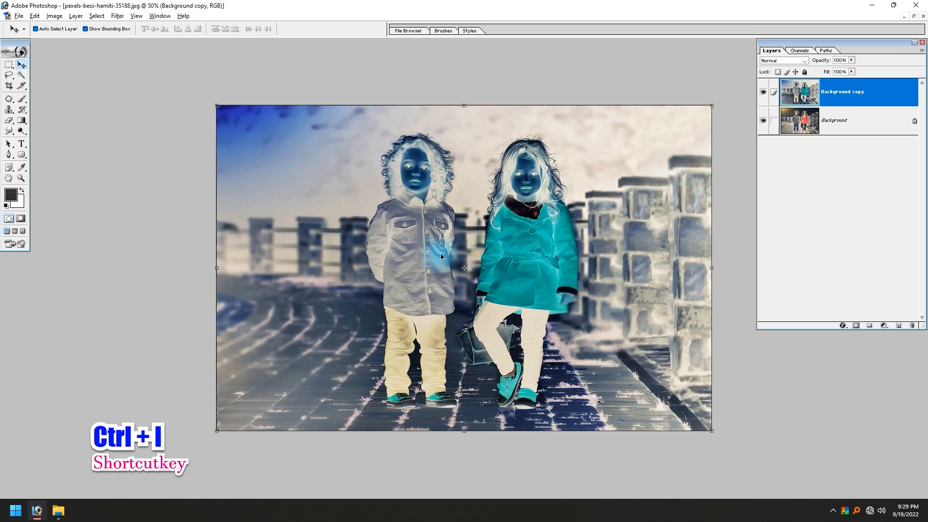
click(788, 61)
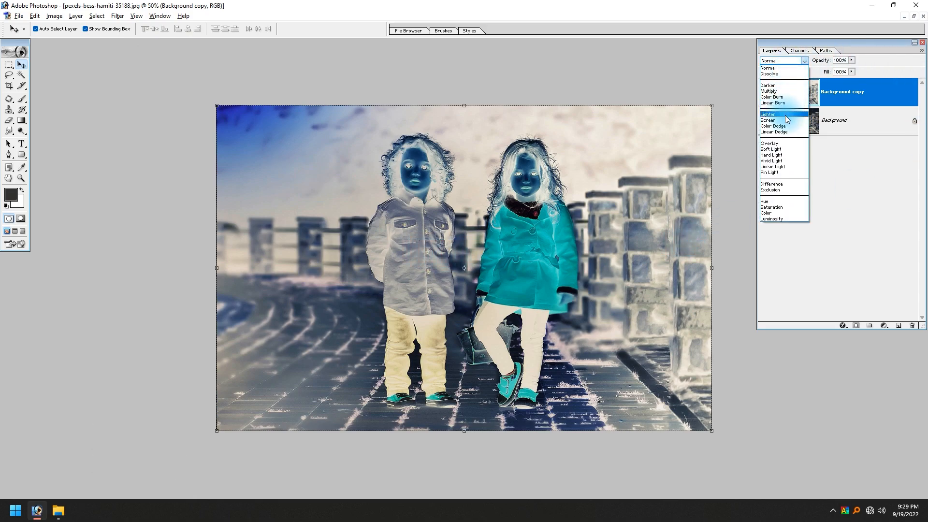
click(781, 126)
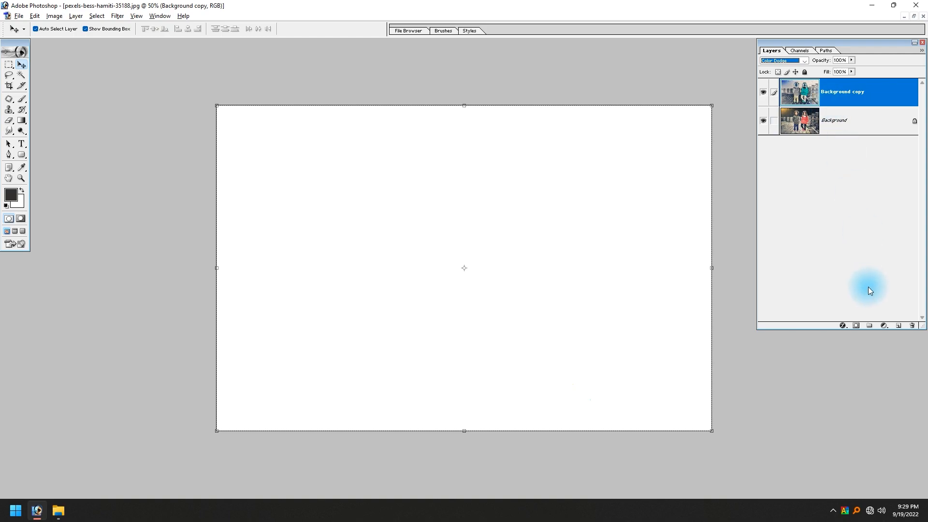
Step: Add a Hue/Saturation adjustment layer above the Background copy with Saturation set to -100
click(884, 326)
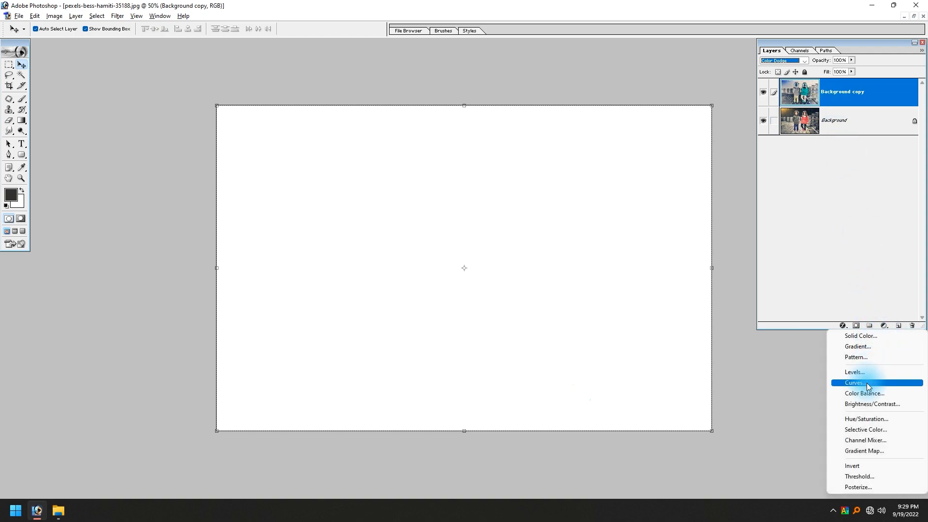
click(874, 419)
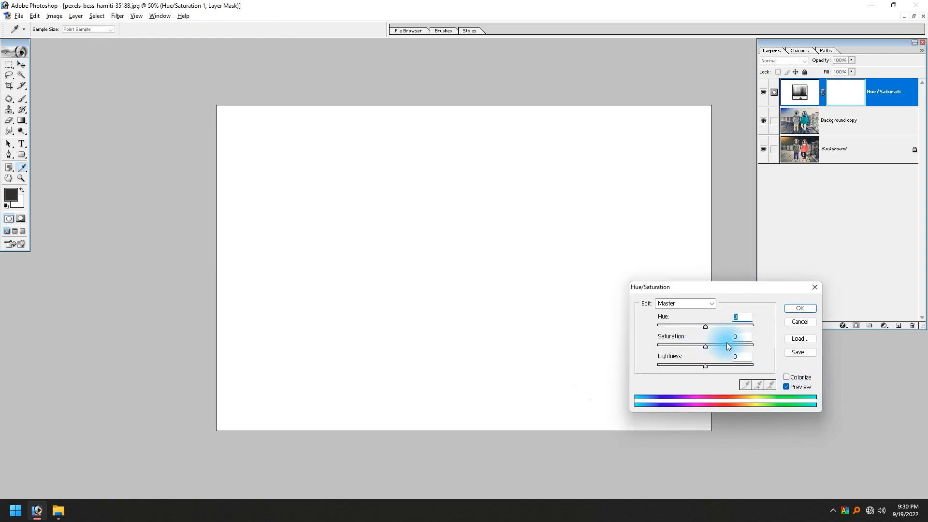
drag(705, 346, 628, 346)
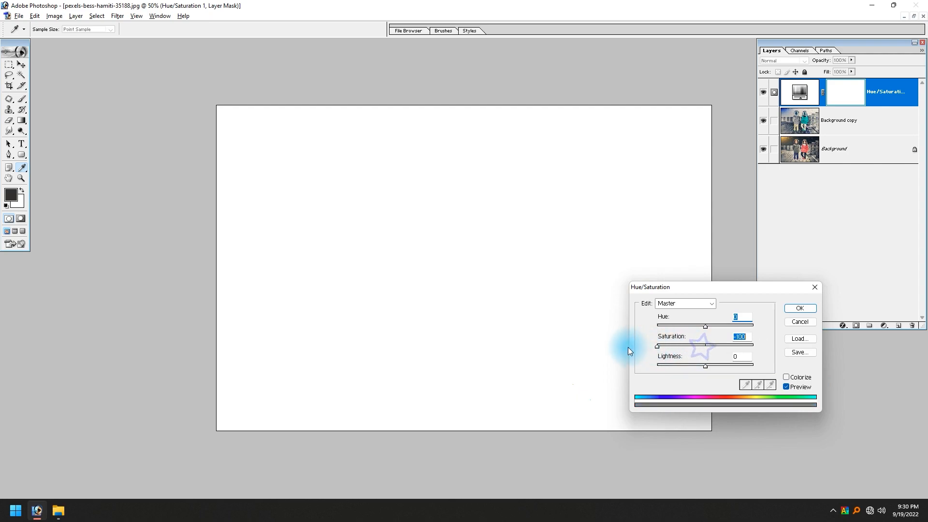
click(799, 308)
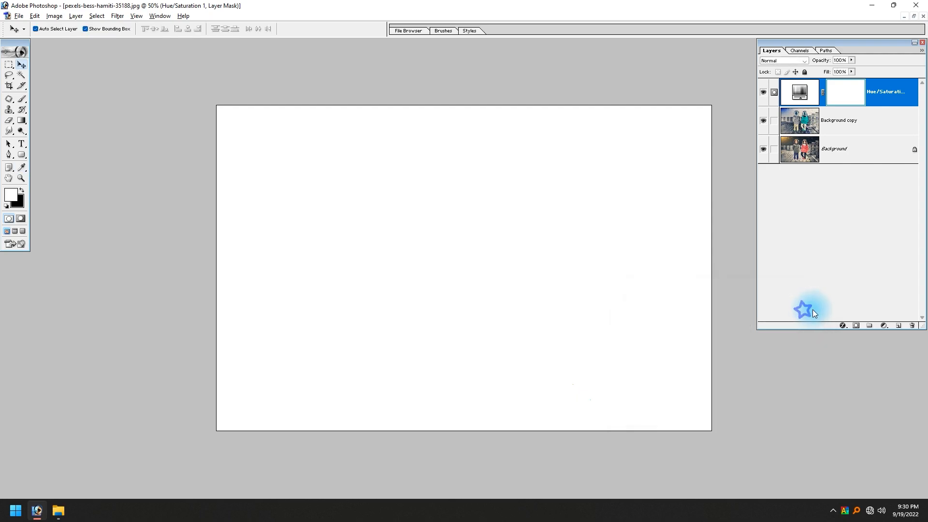
Step: Apply a Gaussian Blur with a radius of about 3 pixels to the Background copy layer
click(805, 121)
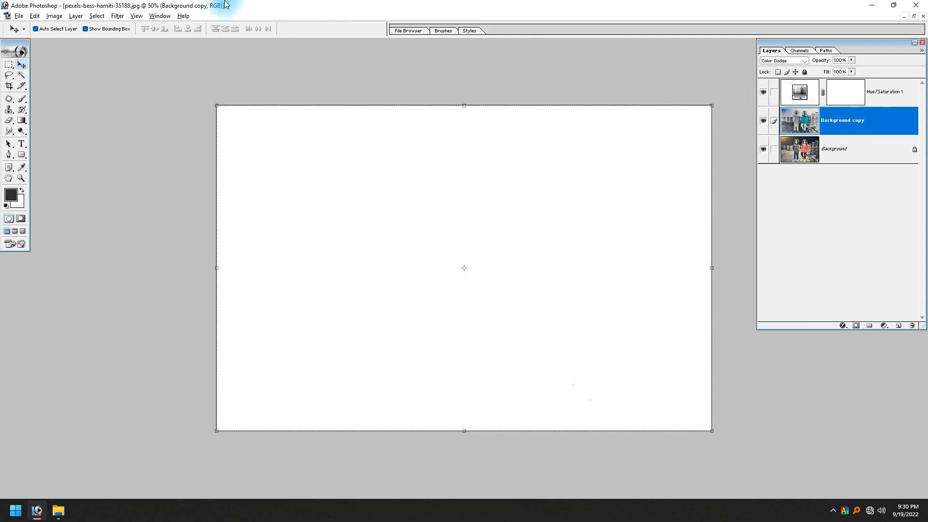
click(118, 16)
mouse_move(140, 86)
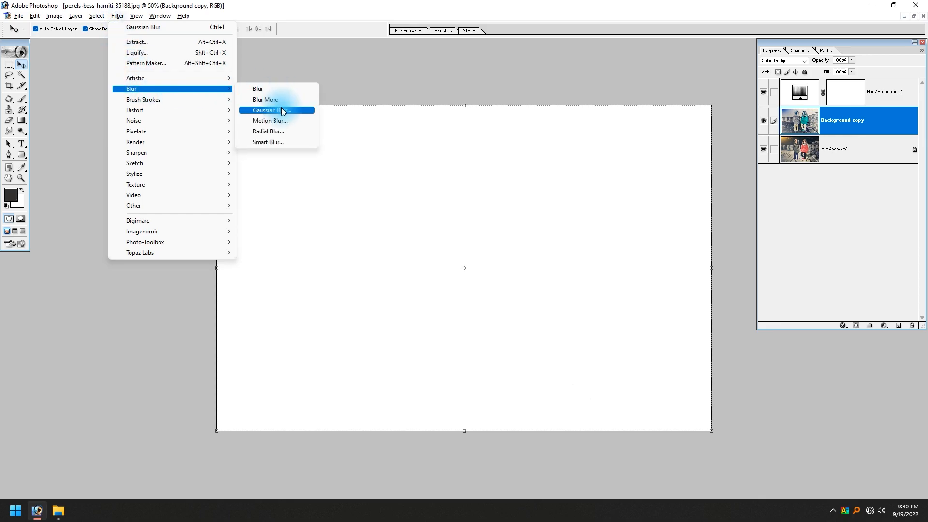
click(281, 109)
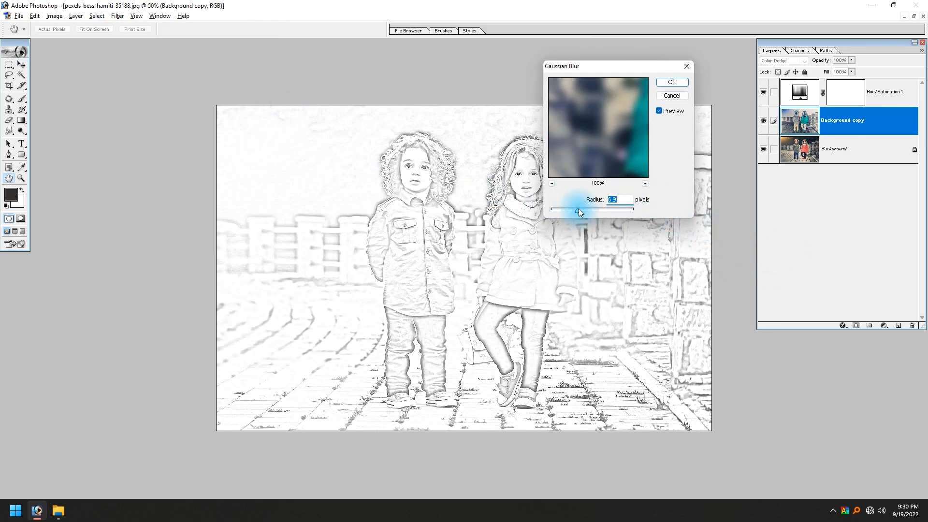
drag(579, 211, 550, 209)
drag(606, 73, 776, 286)
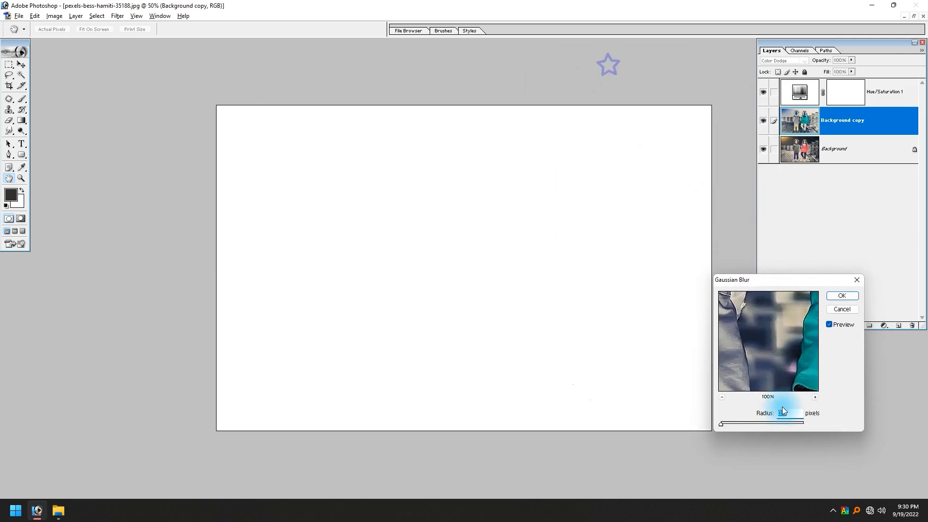
mouse_move(726, 422)
mouse_down()
mouse_move(793, 423)
mouse_move(708, 422)
mouse_up()
drag(781, 279, 743, 181)
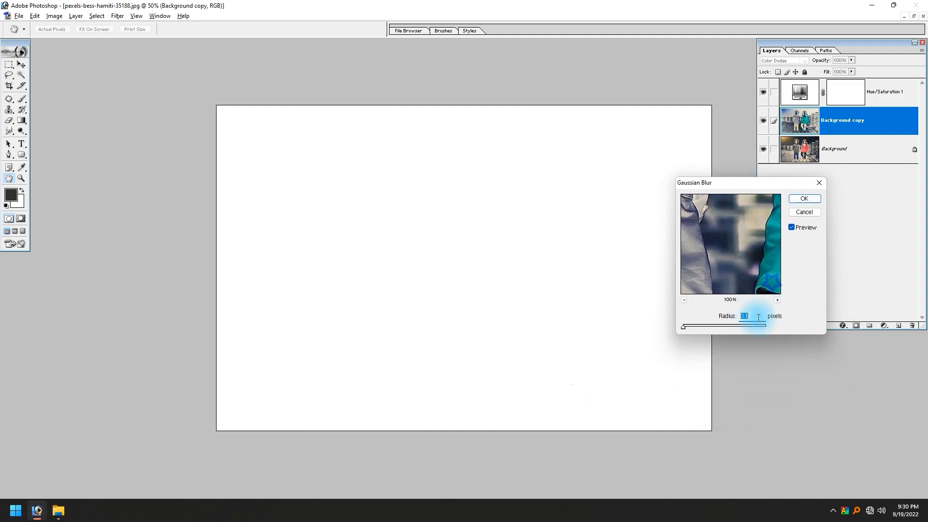
drag(683, 327, 672, 328)
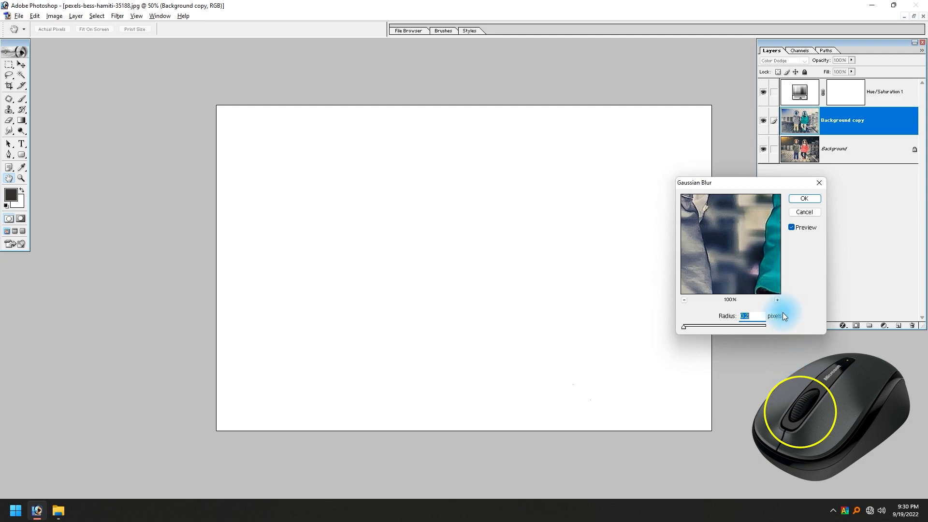
scroll(787, 300, up, 8)
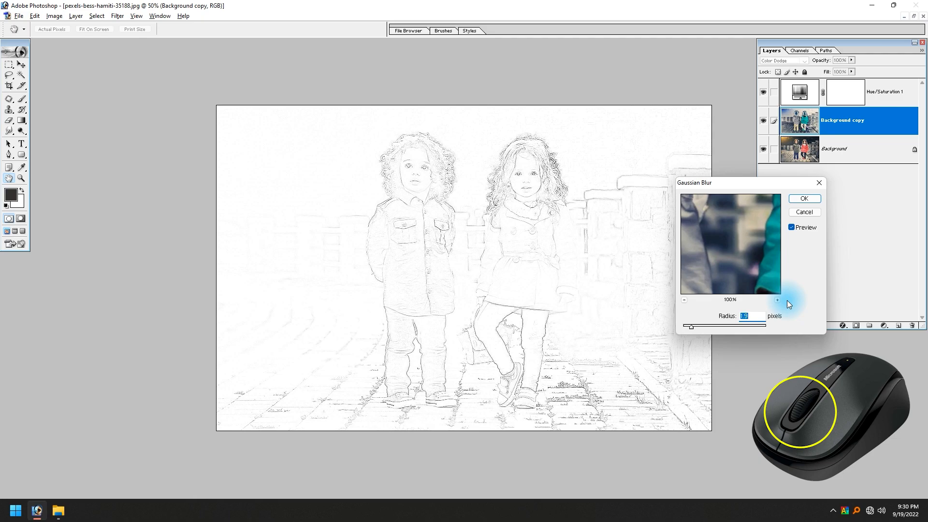
scroll(787, 300, up, 4)
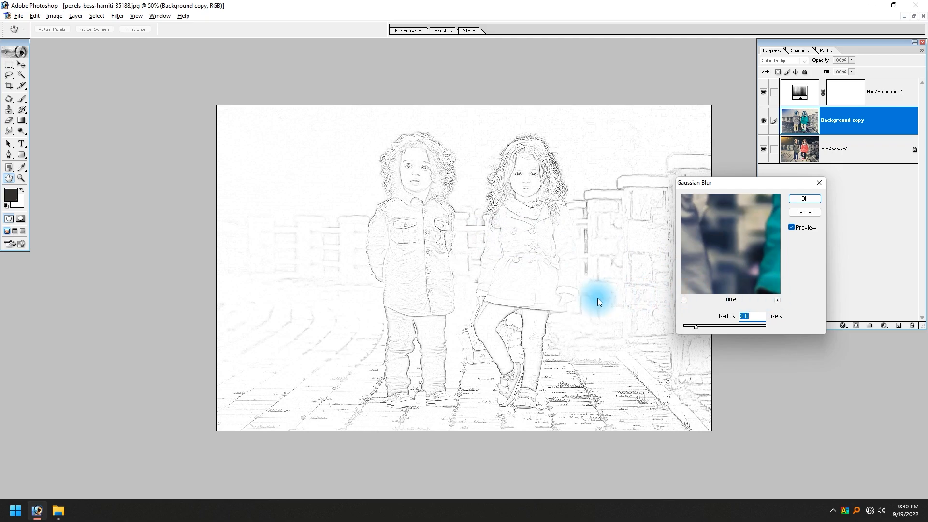
scroll(806, 253, up, 1)
click(805, 198)
drag(358, 134, 627, 267)
key(ctrl+0)
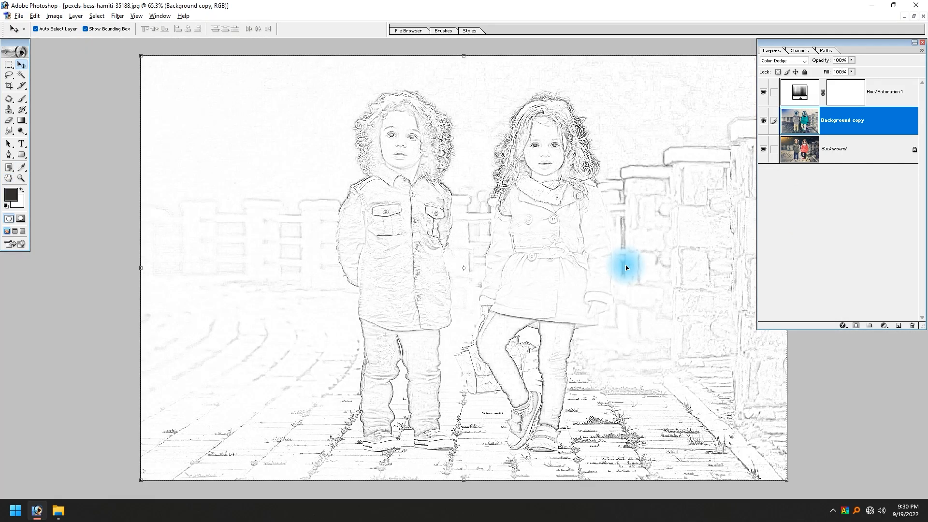
Step: Add a Levels adjustment layer above Hue/Saturation 1 with the black input level at 92
click(890, 97)
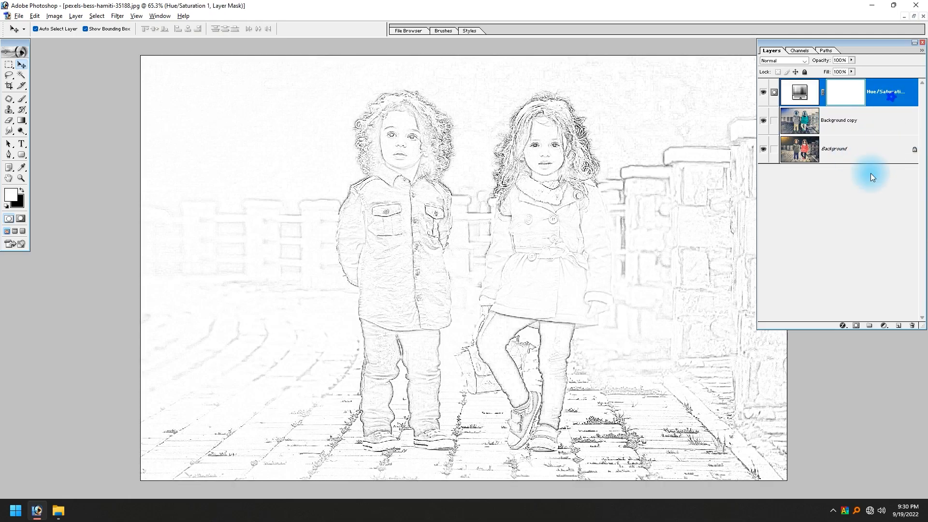
click(882, 326)
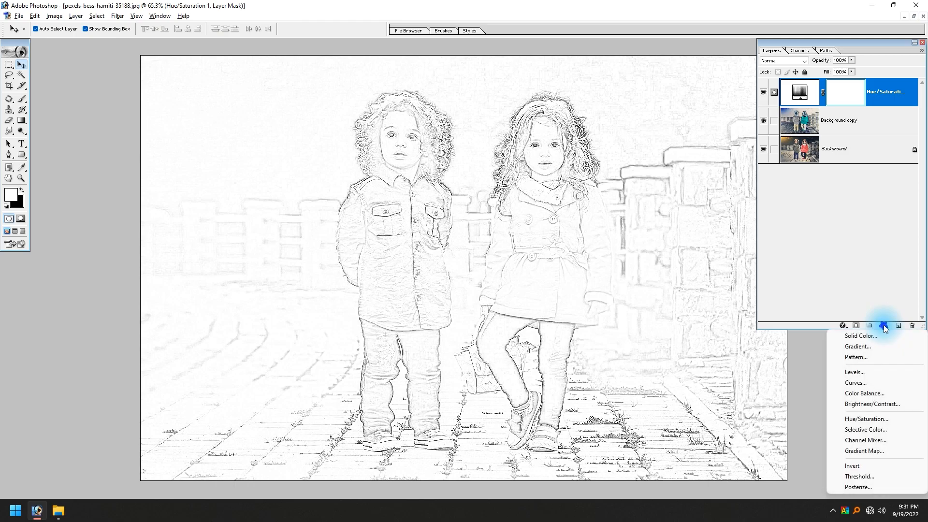
click(870, 372)
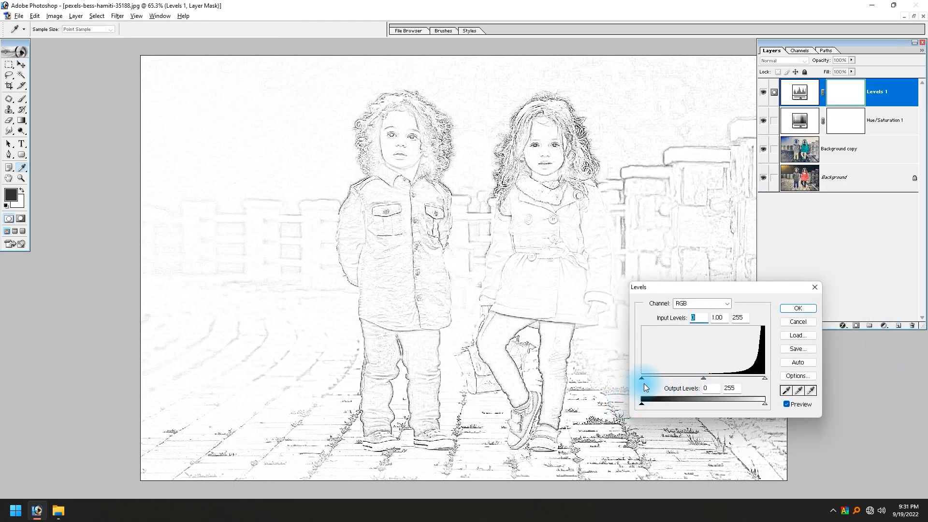
drag(646, 379, 685, 372)
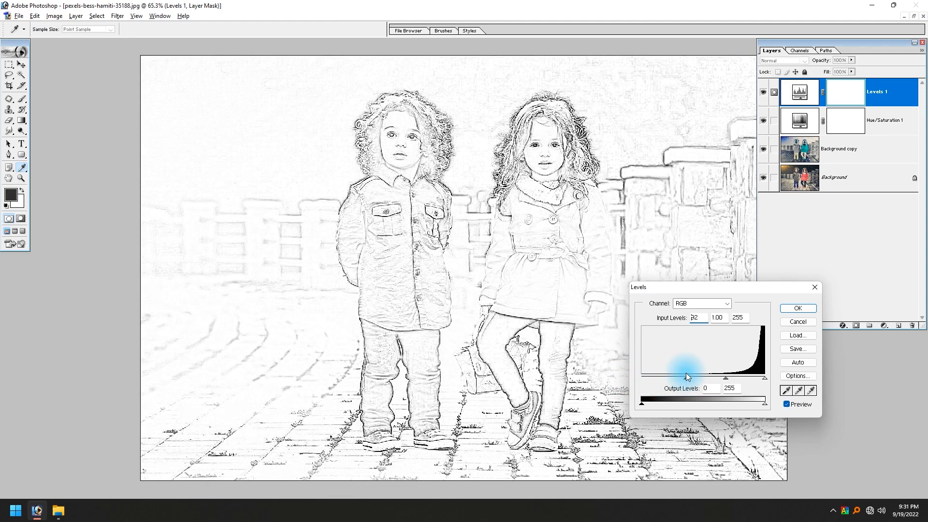
click(791, 307)
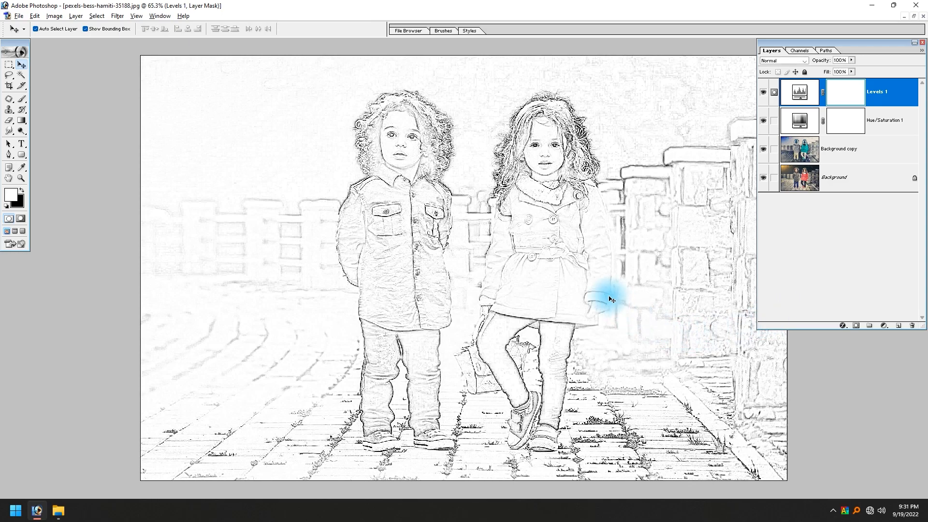
Step: Compare the sketch with the original photo by showing only the Background layer and restoring the other layers
alt+click(764, 179)
alt+click(764, 180)
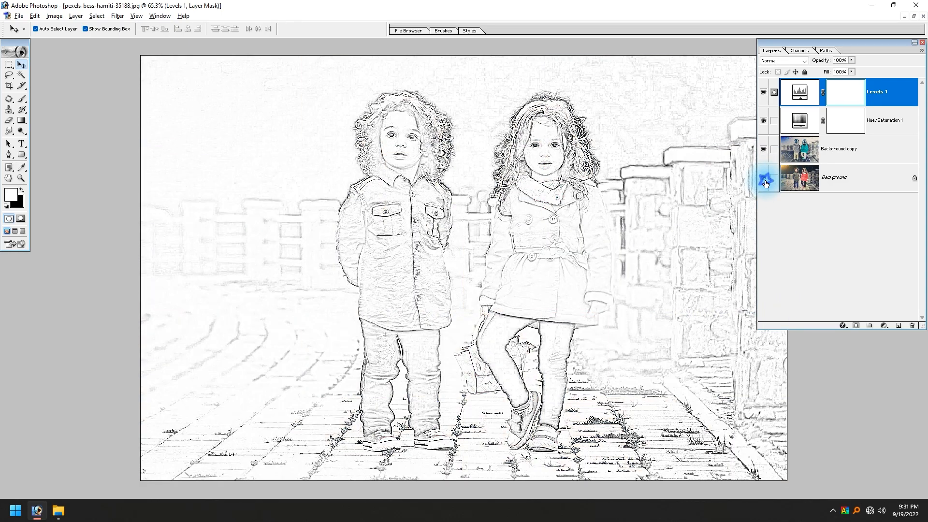
click(698, 213)
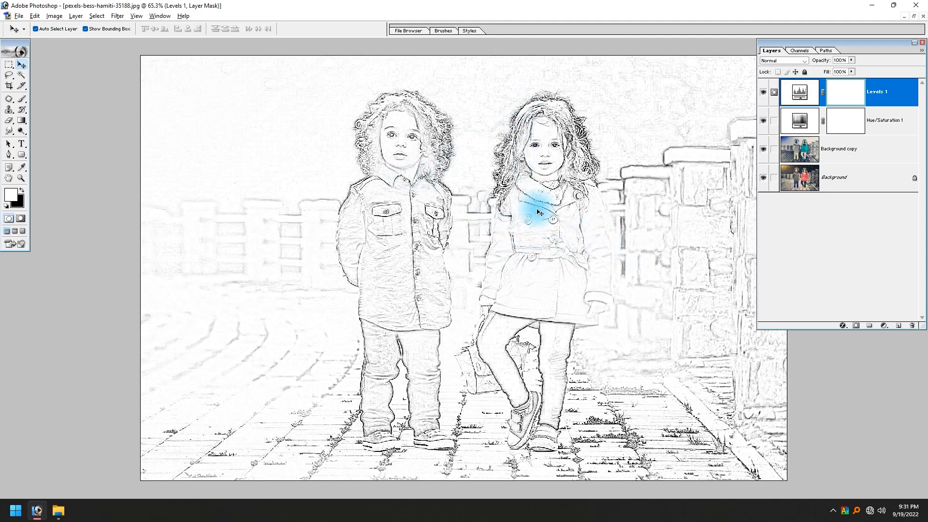
Step: Bring back the Actions panel and open the photo of the child in the knitted hat from the file folder, maximized
key(alt+F9)
drag(696, 45, 675, 54)
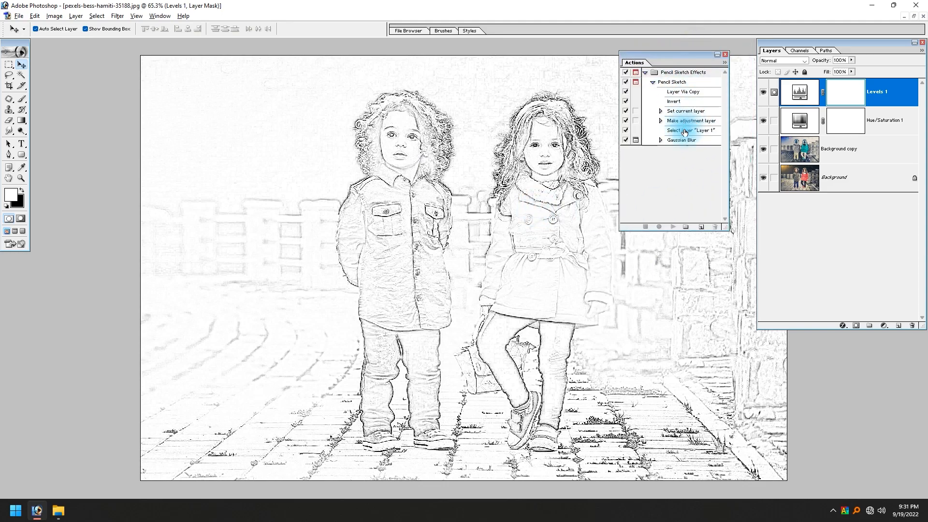
key(alt+Tab)
click(346, 246)
drag(321, 157, 410, 176)
key(alt+Tab)
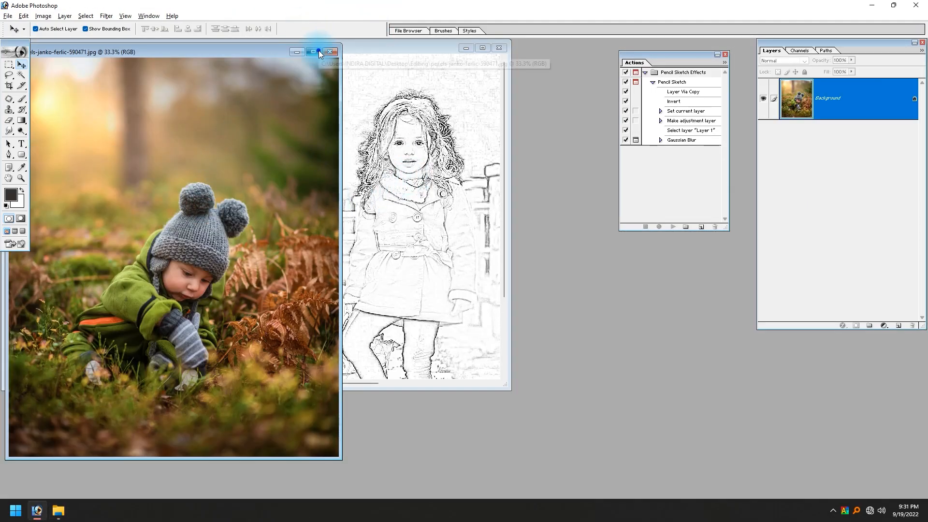
click(318, 50)
Step: Switch the Actions panel to Button Mode
click(675, 82)
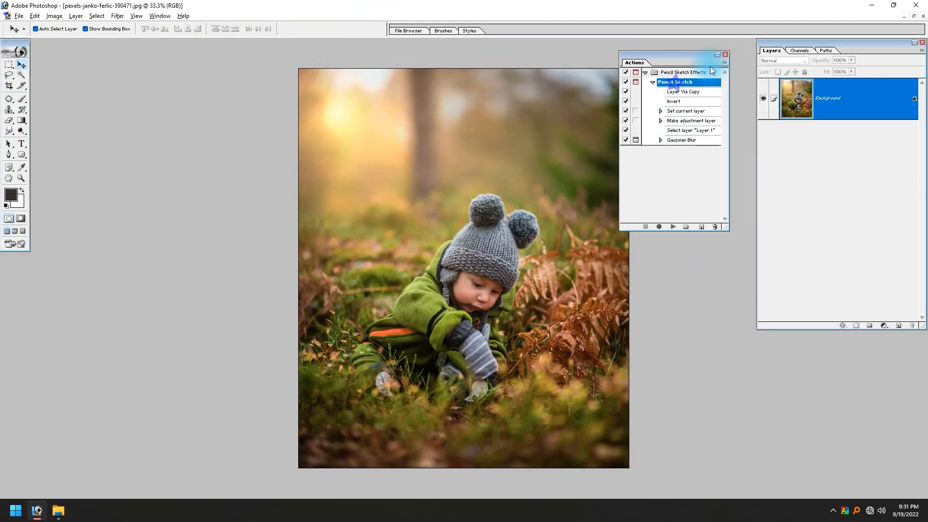
click(725, 62)
click(755, 83)
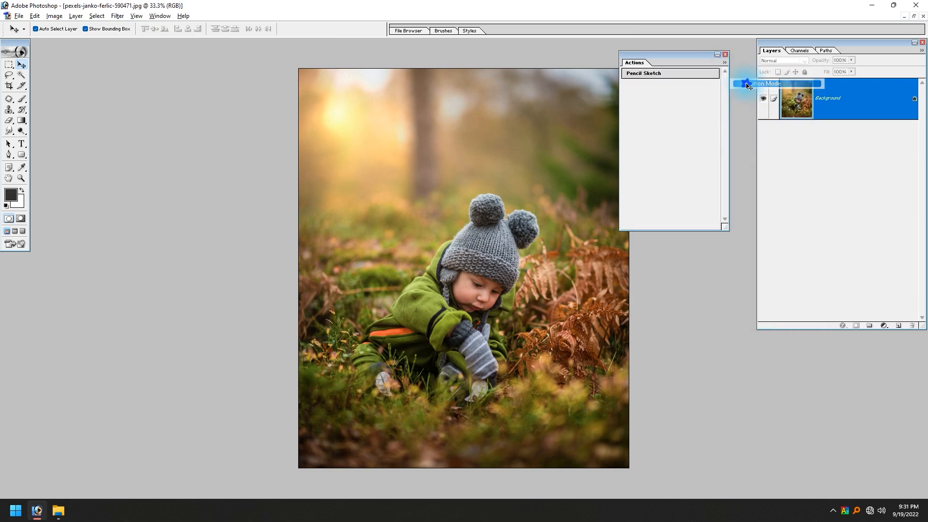
Step: Run the Pencil Sketch action on the photo of the child in the knitted hat with a Gaussian Blur radius of 6.7 pixels
click(657, 76)
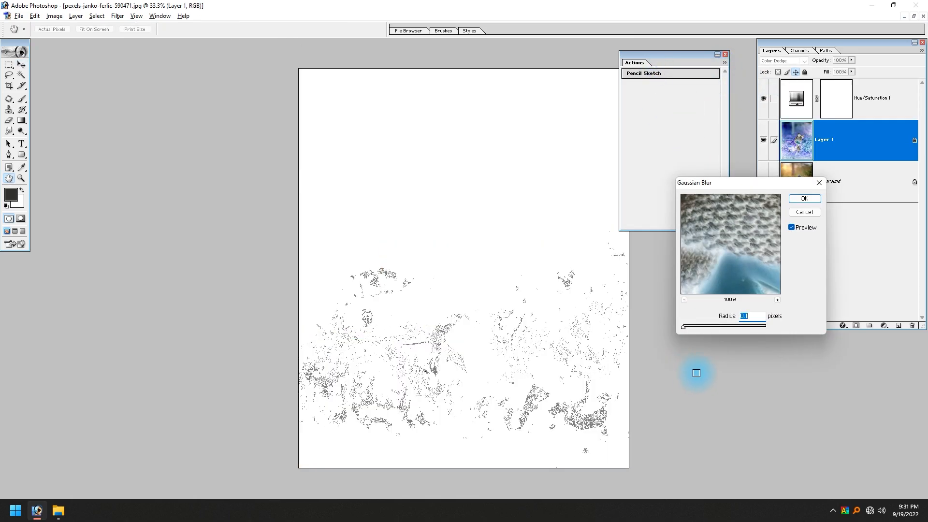
key(Up)
key(Up)
key(Up)
key(Up)
key(Up)
key(Up)
key(Up)
key(Up)
key(Up)
key(Up)
key(Up)
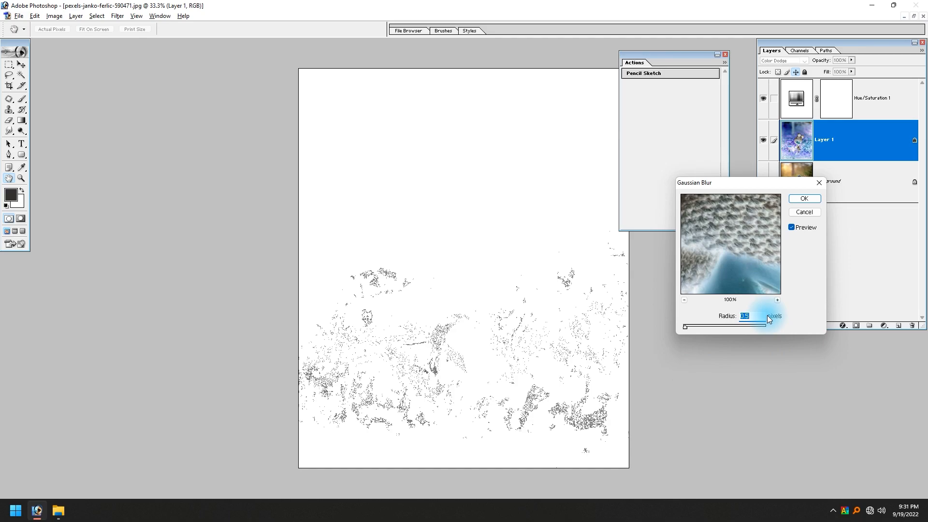
key(Up)
key(Up)
key(Up)
key(Up)
key(Up)
key(Up)
key(Up)
key(Up)
key(Up)
key(Up)
key(Up)
key(Up)
key(Up)
key(Up)
key(Up)
key(Up)
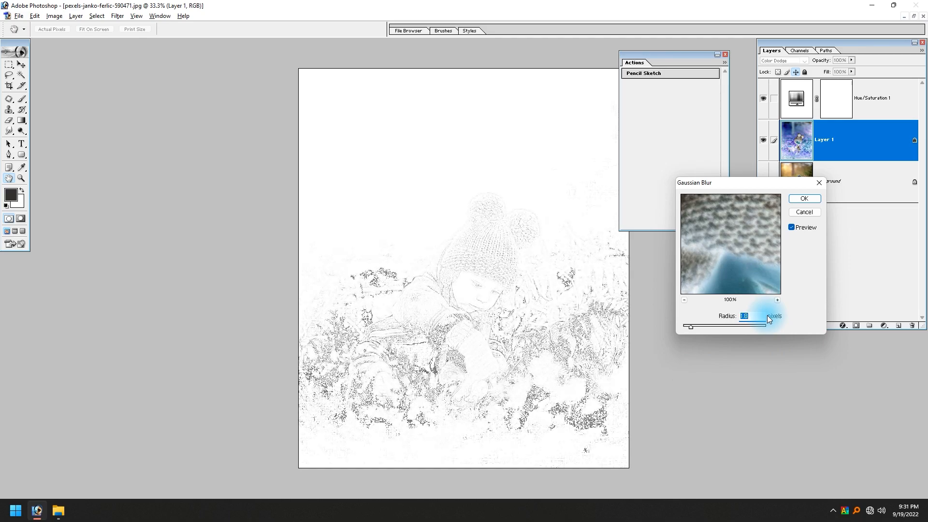
key(Up)
key(Up)
key(Up)
key(Up)
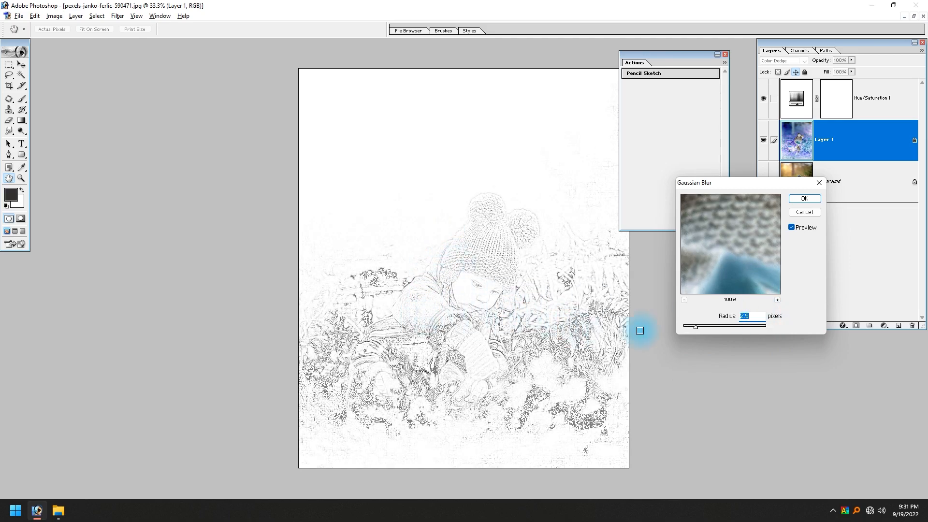
key(Up)
key(Up)
key(Up)
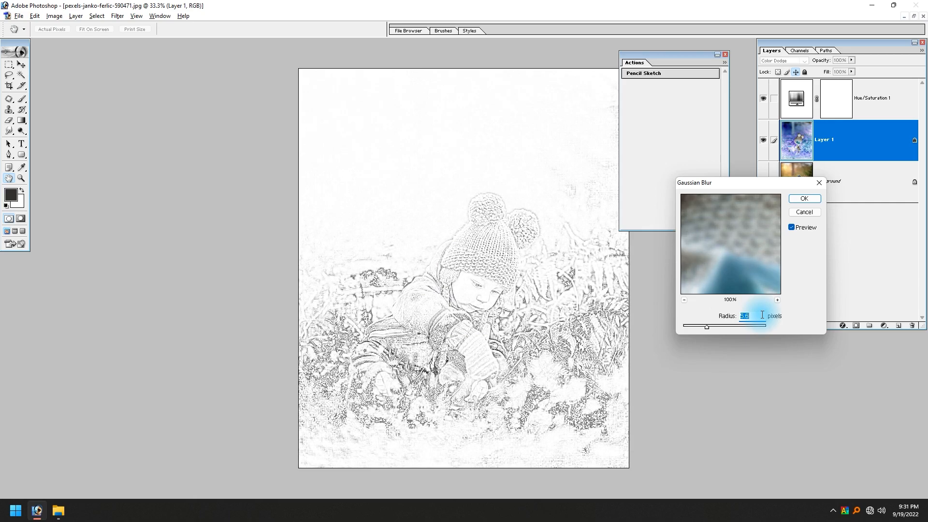
key(Up)
key(Up)
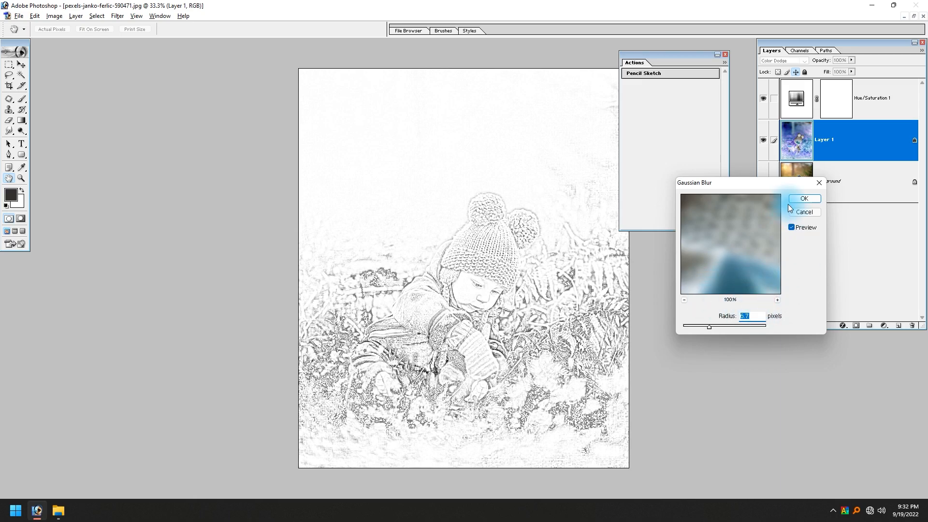
click(804, 198)
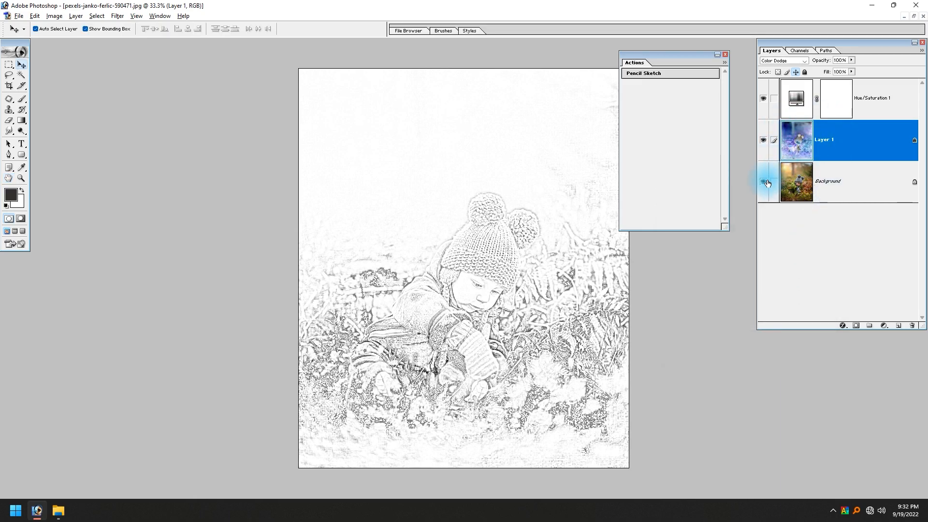
Step: Compare the sketch with the original by showing only the Background layer and restoring the others, and inspect the child up close
alt+click(763, 181)
alt+click(763, 181)
key(ctrl+space)
drag(362, 197, 698, 426)
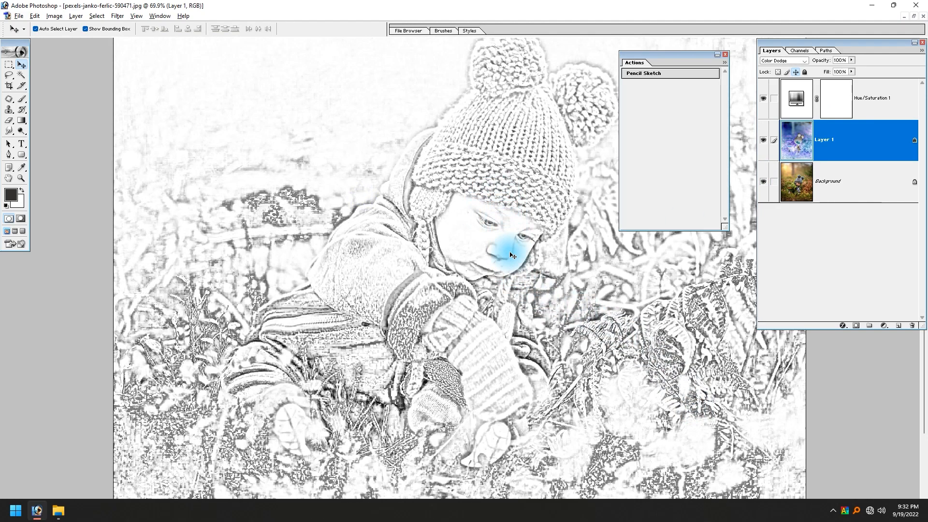
Step: Open the photo pexels-pixabay-301977 from the Editing folder and show it in full screen mode with the menu bar
key(alt+Tab)
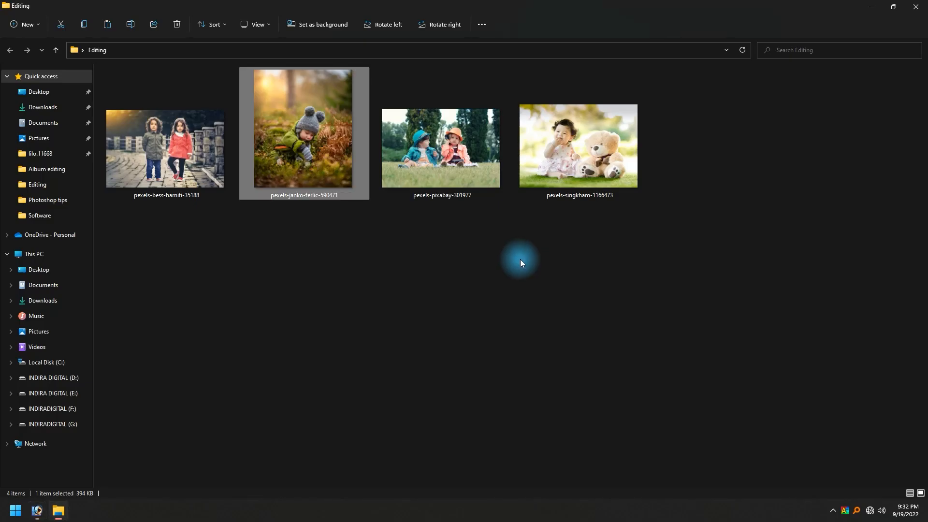
click(433, 237)
drag(437, 155, 409, 2)
key(alt+Tab)
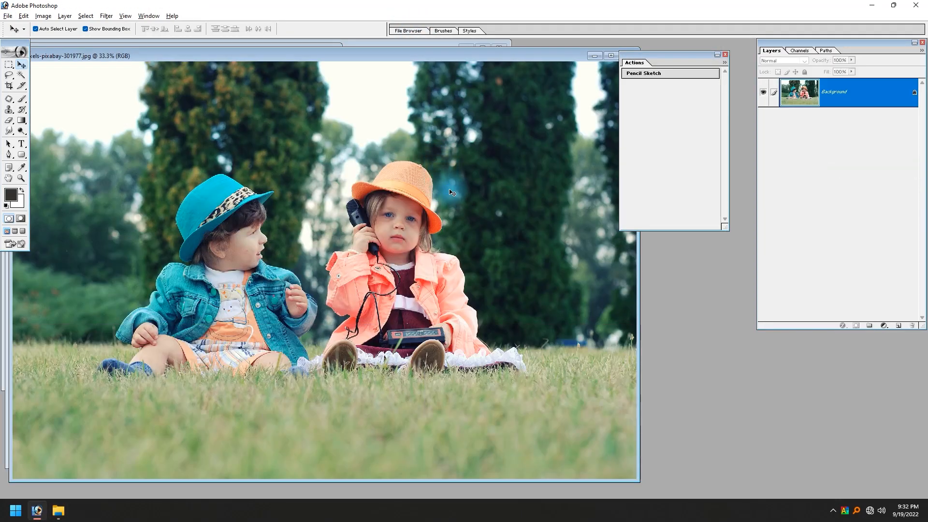
key(f)
Step: Run the Pencil Sketch action on the photo of the two children in hats, raising the Gaussian Blur radius until the outlines are clearly drawn
click(656, 75)
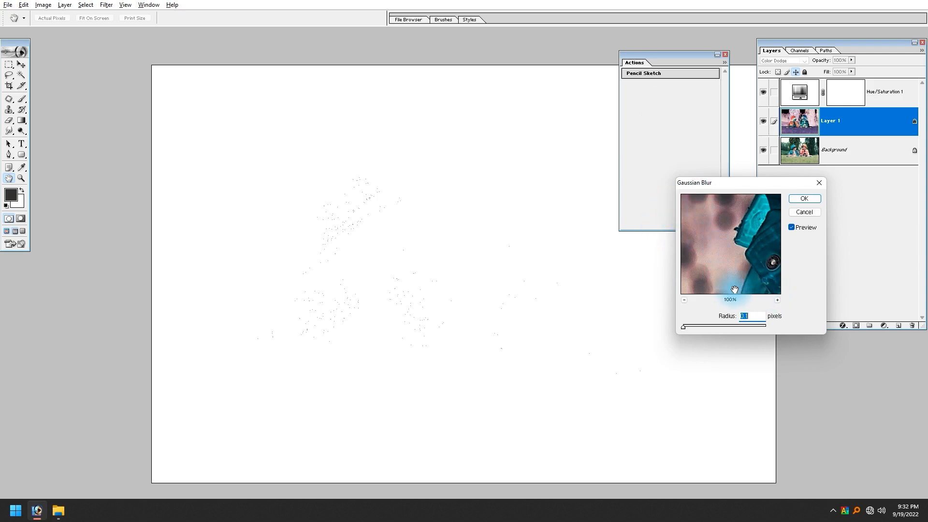
key(Up)
key(Up)
key(Up)
key(Up)
key(Up)
key(Up)
key(Up)
key(Up)
key(Up)
key(Up)
key(Up)
key(Up)
key(Up)
key(Up)
key(Up)
key(Up)
key(Up)
key(Up)
key(Up)
key(Up)
key(Up)
key(Up)
key(Up)
key(Up)
key(Up)
key(Up)
key(Up)
key(Up)
key(Up)
key(Up)
key(Up)
key(Up)
key(Up)
key(Up)
key(Up)
key(Up)
key(Up)
key(Up)
key(Up)
key(Up)
key(Up)
key(Up)
key(Up)
key(Up)
key(Up)
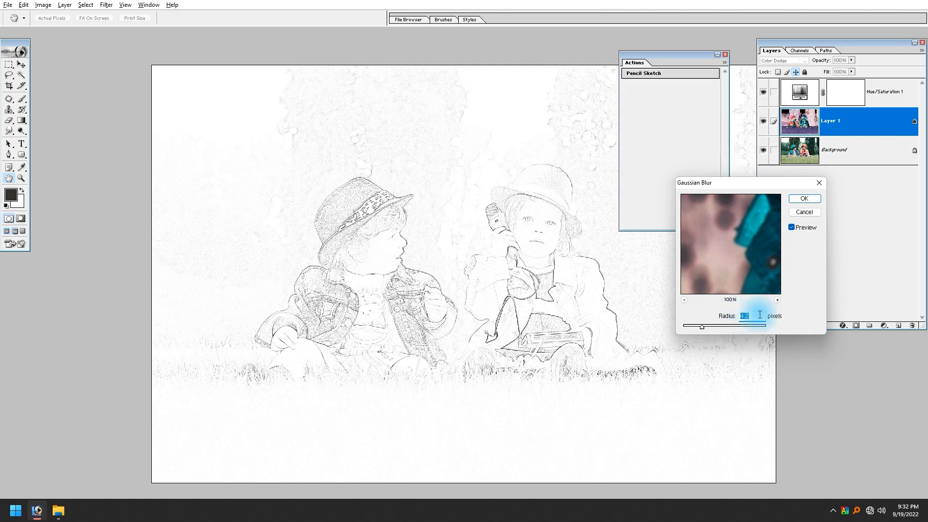
key(Up)
key(Up)
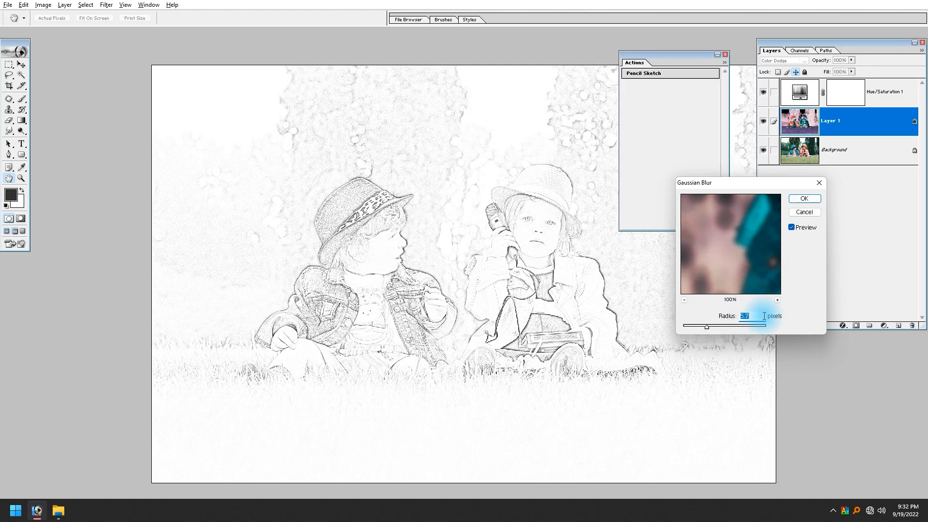
key(Up)
key(Up)
key(Up)
key(Up)
key(Up)
key(Up)
key(Up)
key(Up)
key(Up)
key(Up)
key(Up)
key(Up)
key(Up)
key(Up)
key(Up)
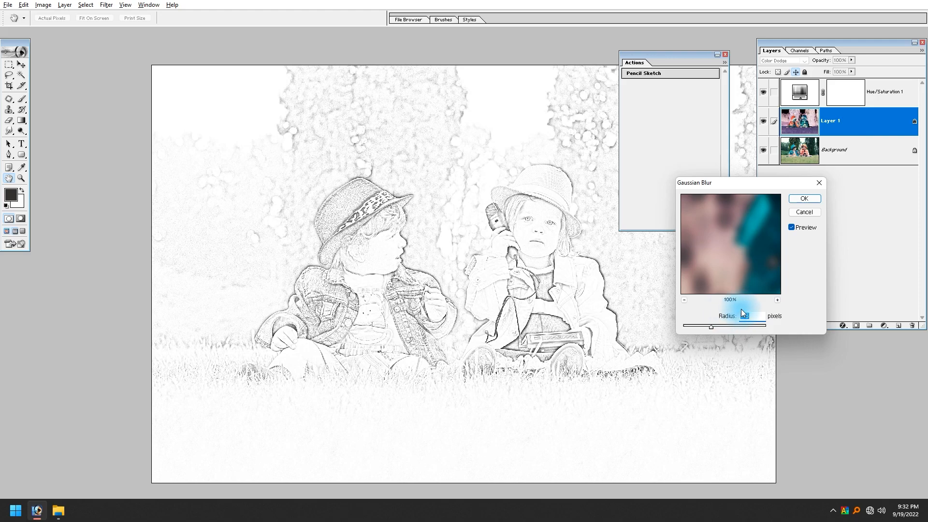
click(804, 198)
key(v)
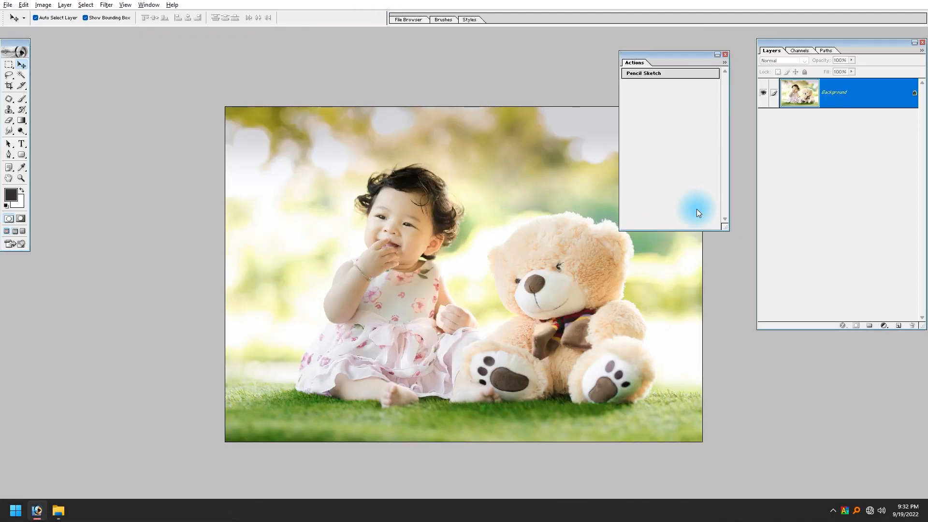
Step: Run the Pencil Sketch action on the photo of the baby with the teddy bear, using a Gaussian Blur radius of 9.2 pixels
click(662, 73)
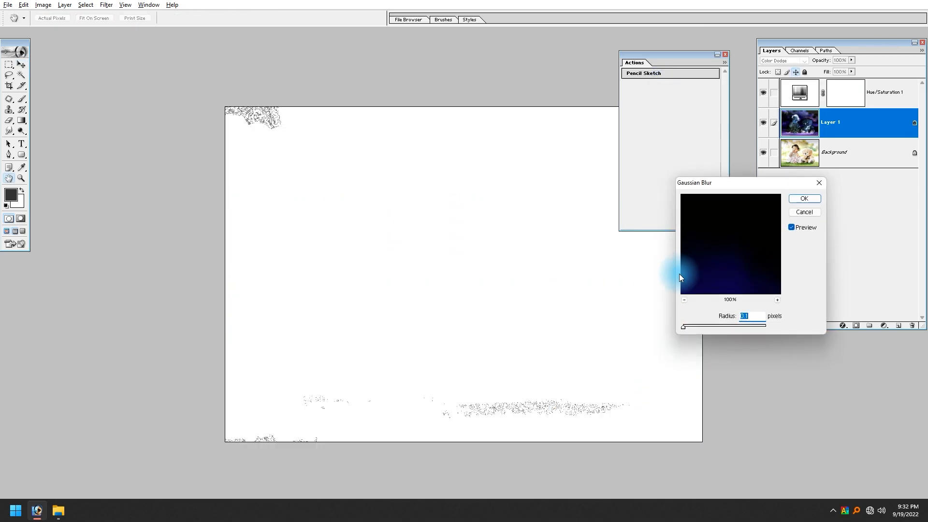
click(685, 327)
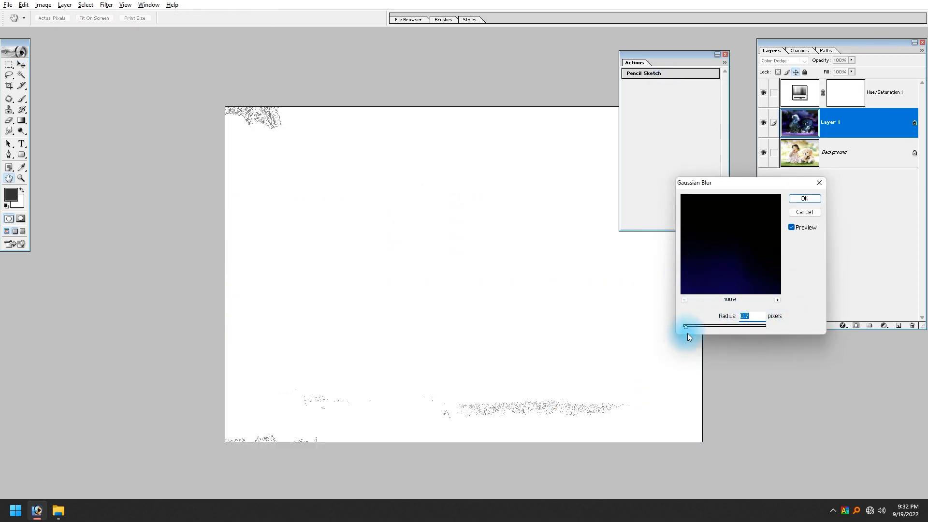
mouse_move(701, 325)
mouse_down()
mouse_move(721, 309)
mouse_move(700, 328)
mouse_move(714, 326)
mouse_up()
click(728, 327)
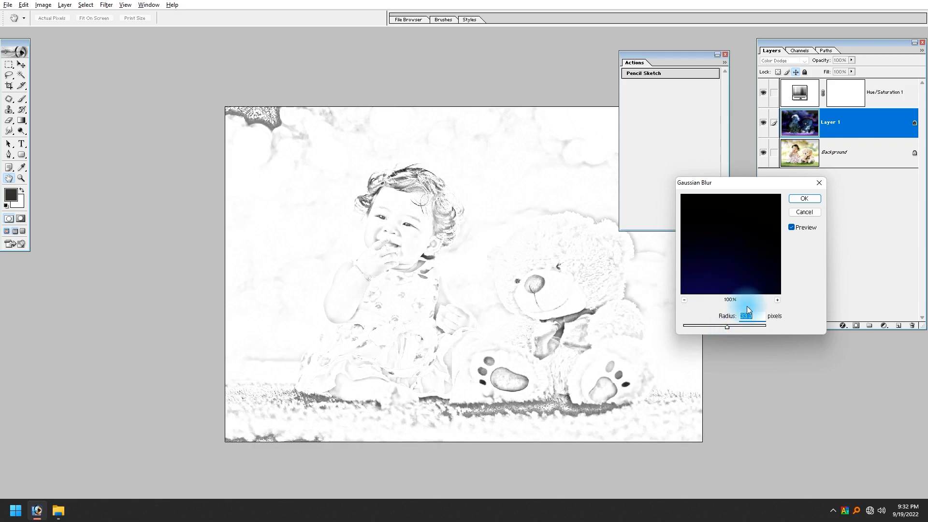
drag(725, 322, 714, 323)
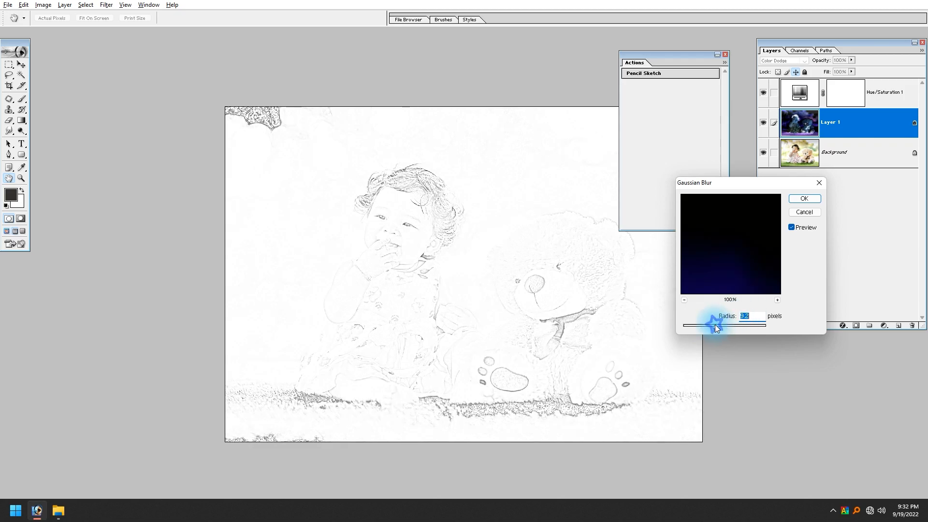
key(Return)
key(v)
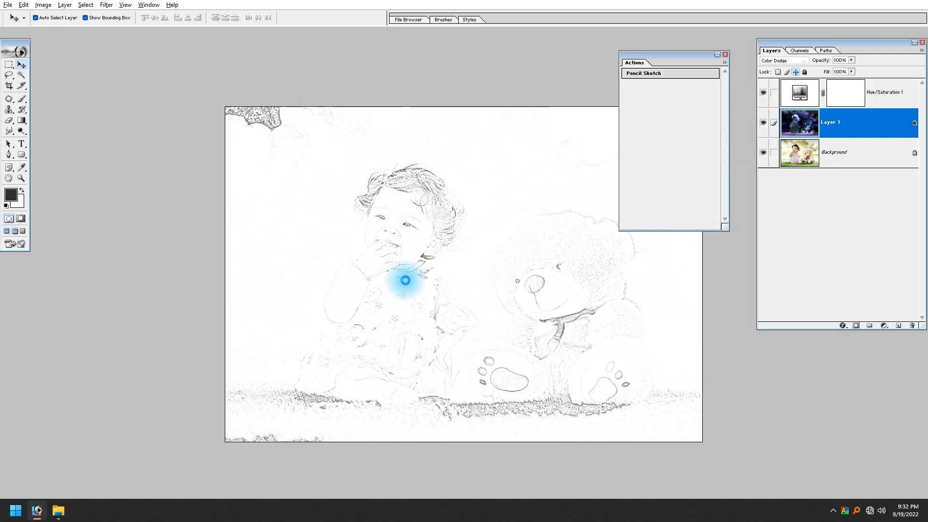
Step: Add a Levels adjustment layer above Layer 1, raise the black input level to about mid-range to darken the lines, and check the baby's face
click(885, 330)
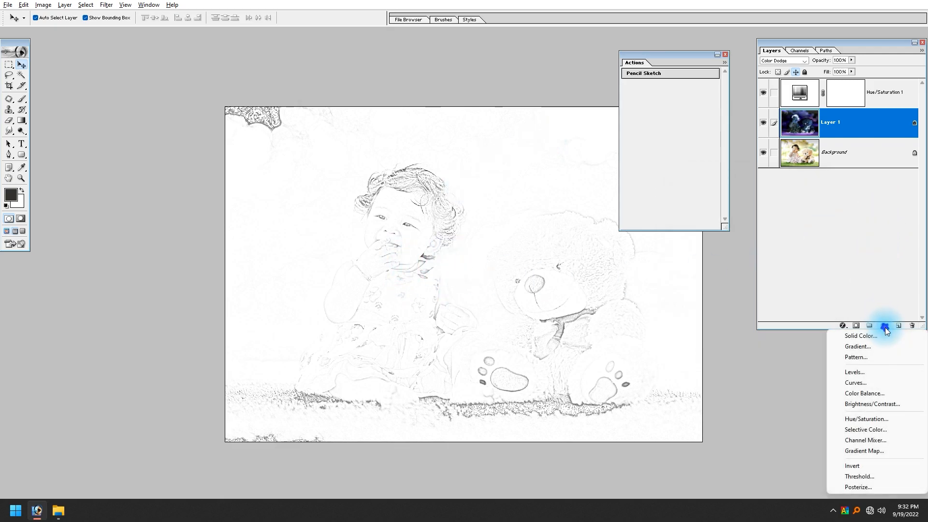
click(871, 372)
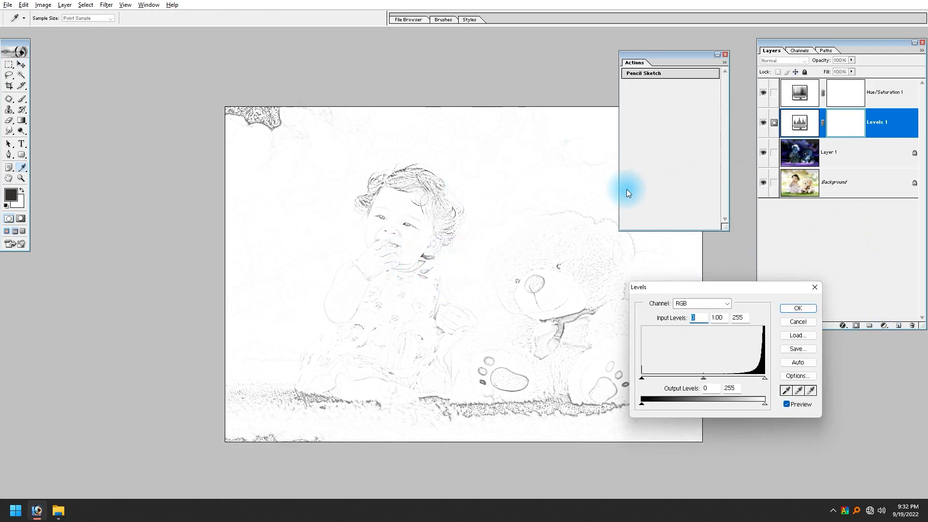
drag(643, 376, 704, 376)
key(Return)
drag(497, 185, 405, 265)
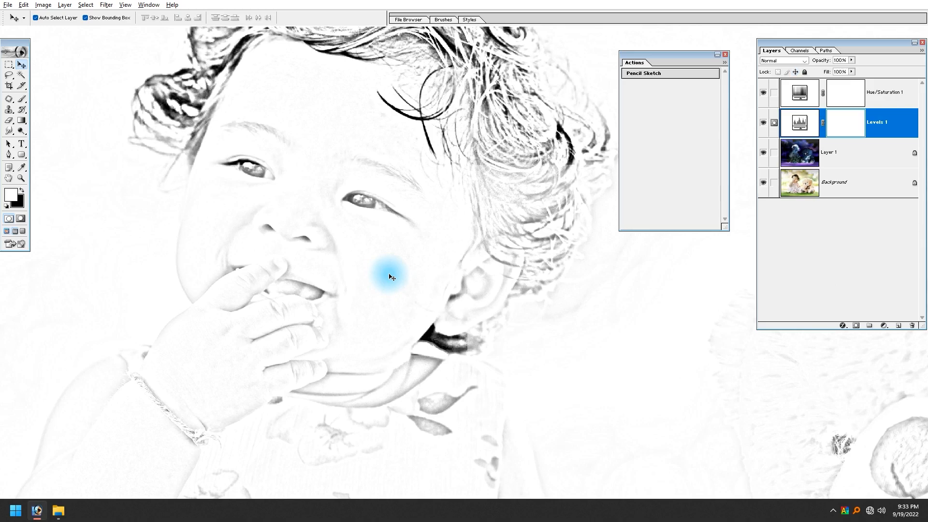
key(ctrl+0)
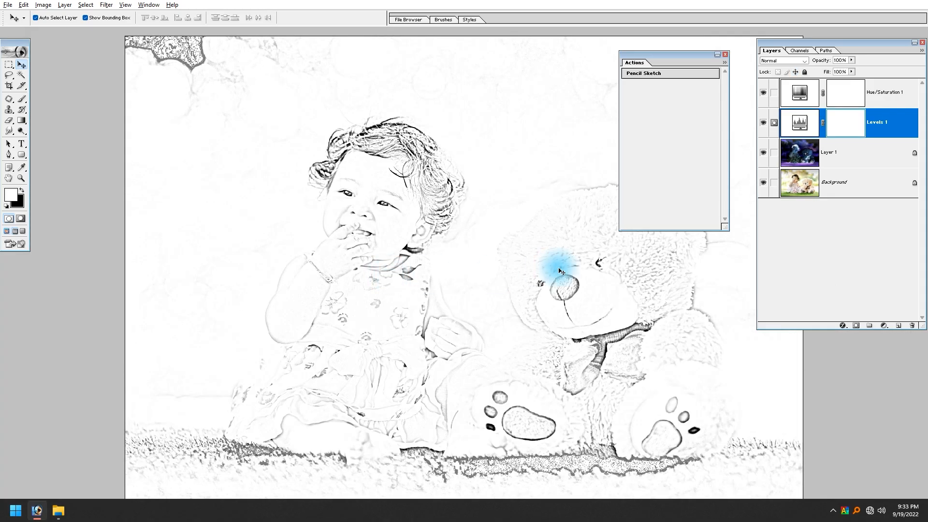